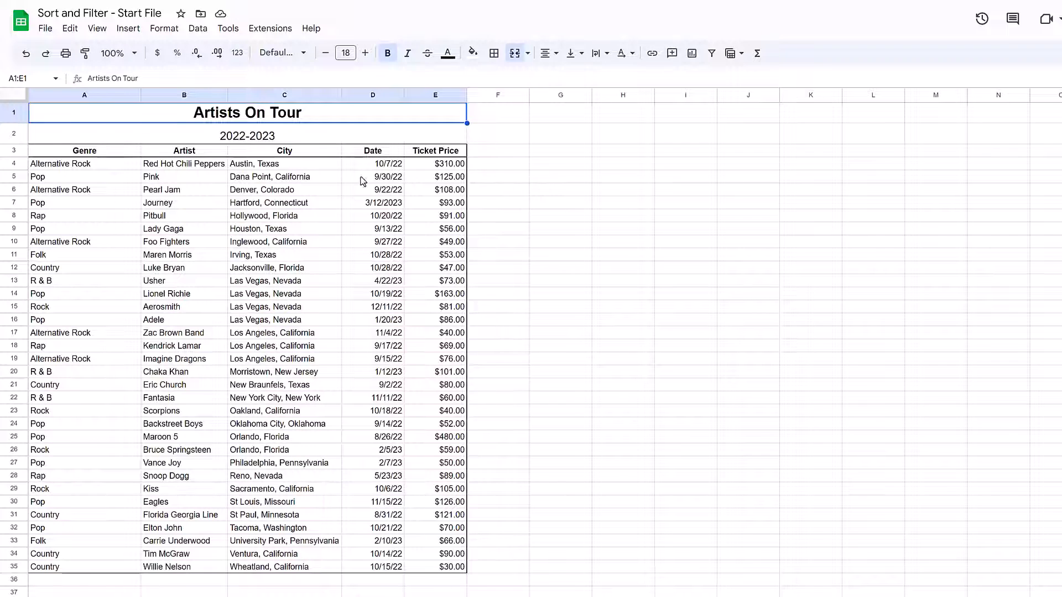
# Sort the range A4:E35, leaving out the header row, by the Genre column in A to Z order
pyautogui.moveTo(109, 169); pyautogui.dragTo(432, 572)
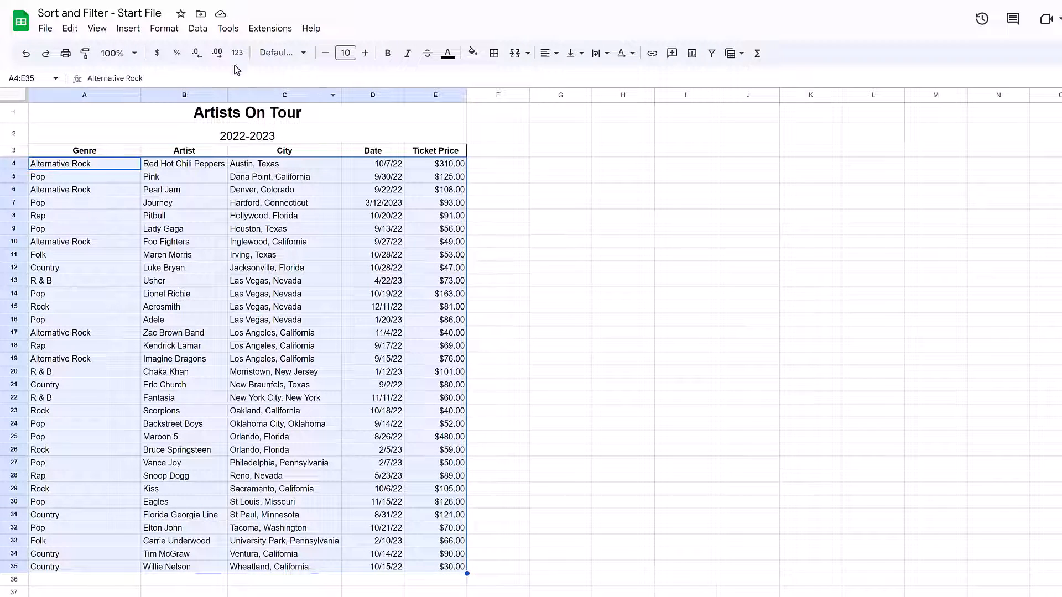
pyautogui.click(198, 31)
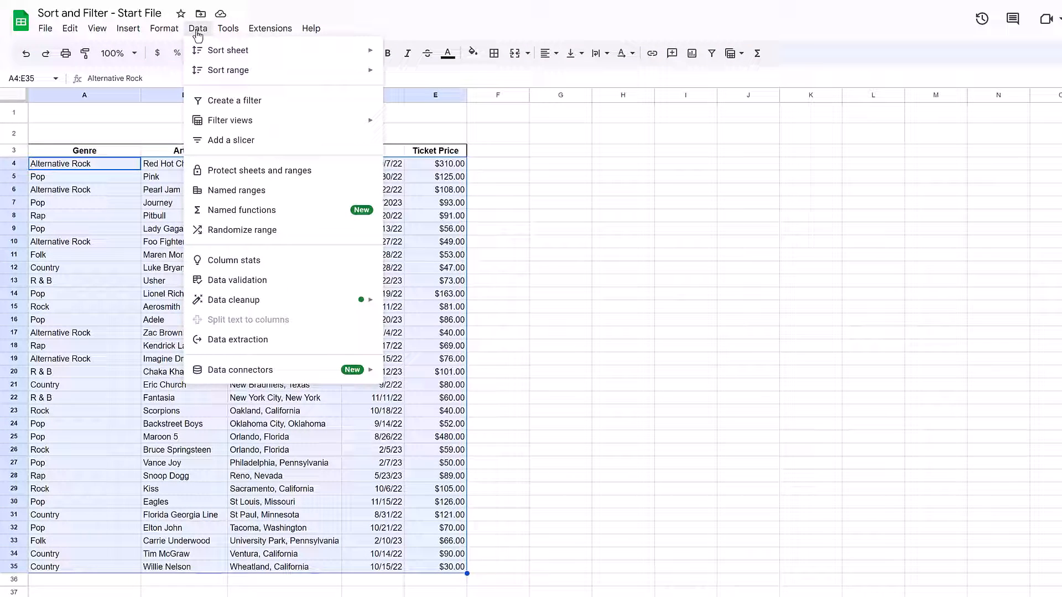
pyautogui.moveTo(275, 76)
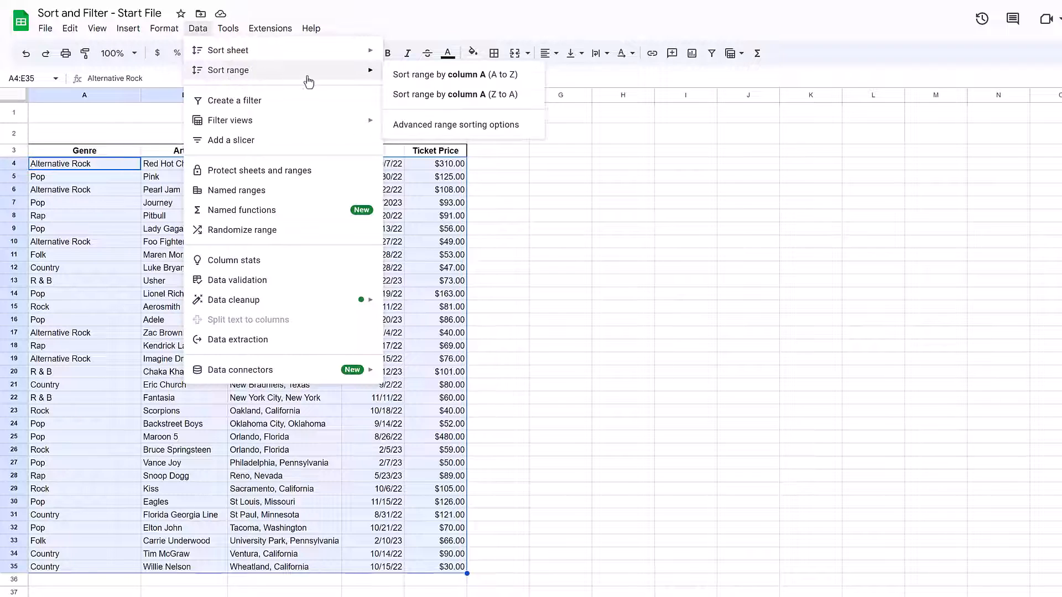
pyautogui.click(401, 76)
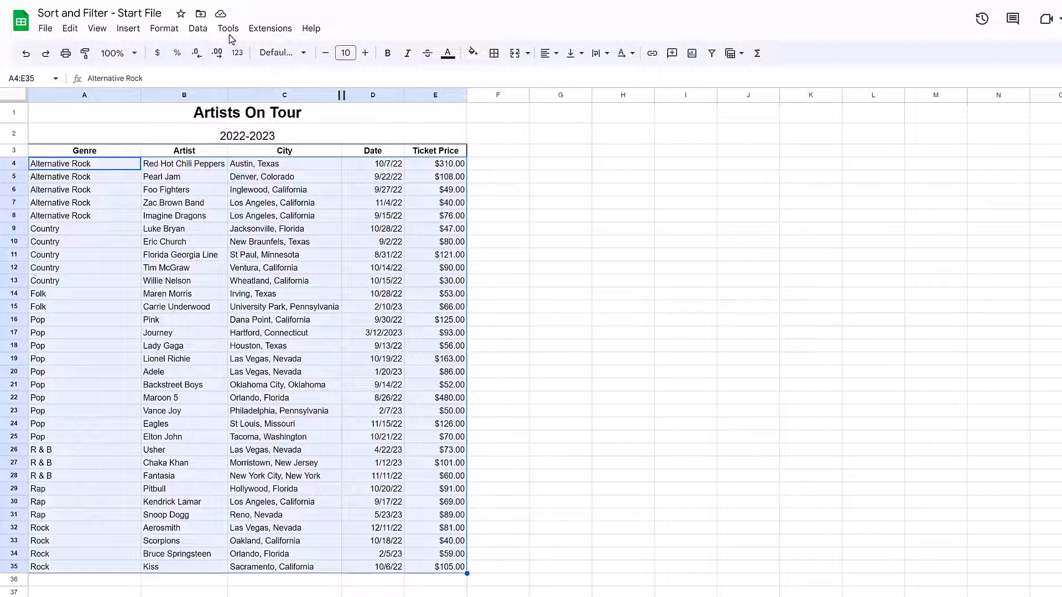
# Sort the range A4:E35 by ticket price (Column E) in ascending A to Z order using advanced range sorting
pyautogui.click(197, 28)
pyautogui.moveTo(218, 73)
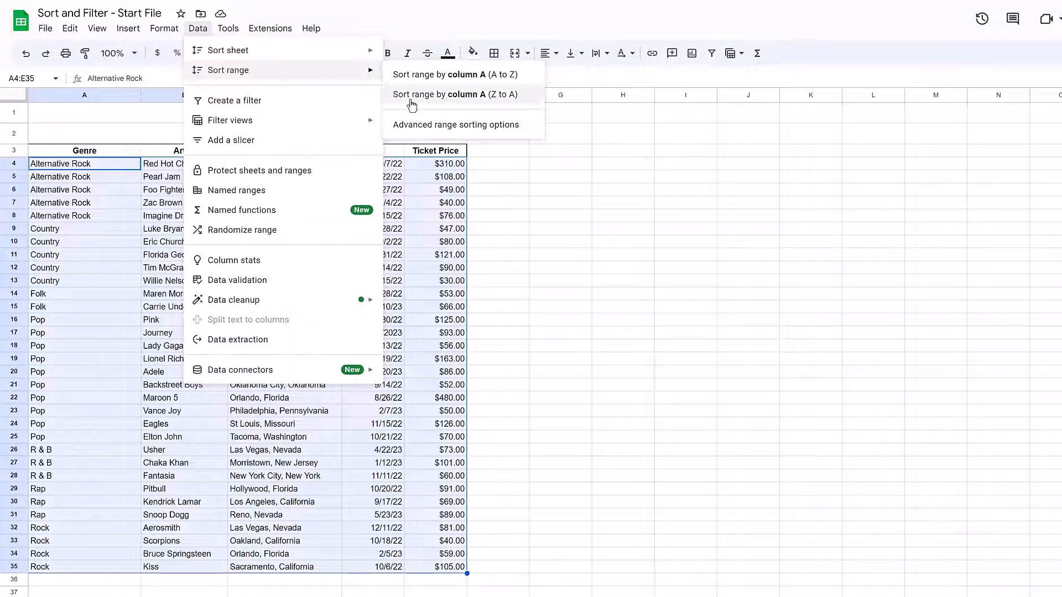
pyautogui.click(417, 126)
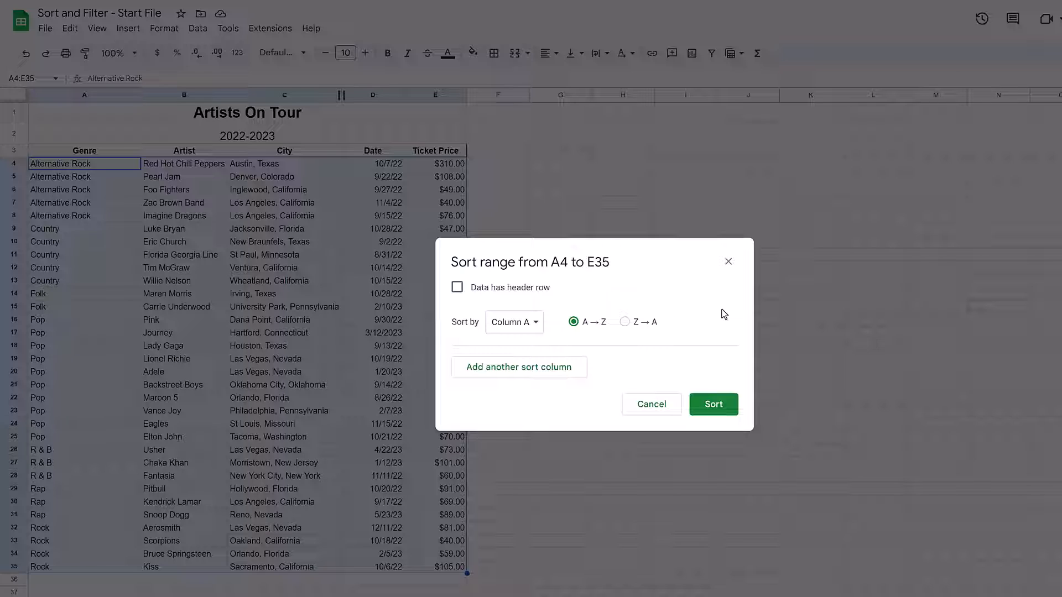
pyautogui.click(528, 329)
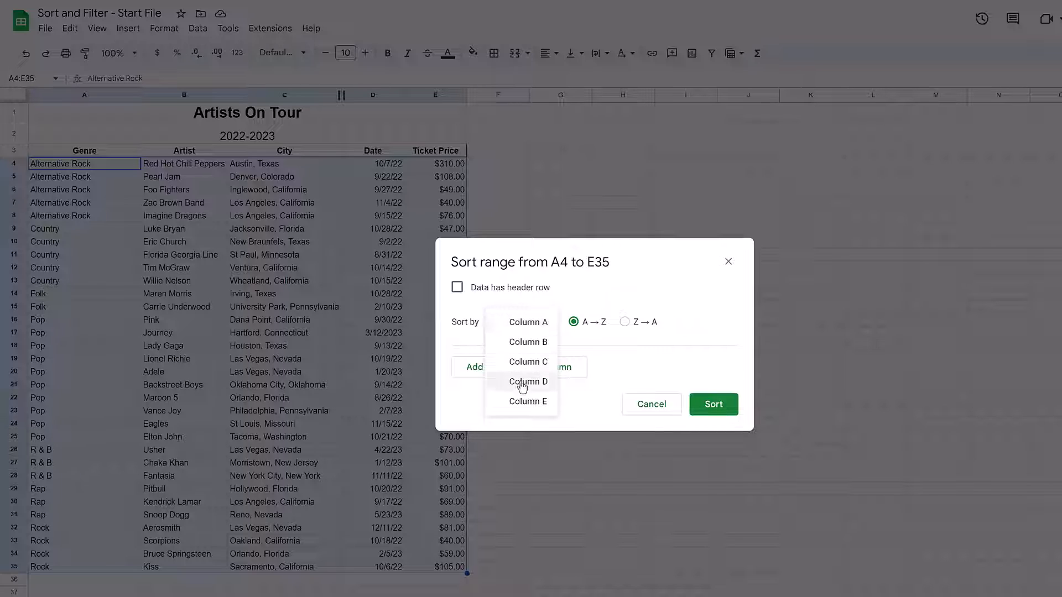
pyautogui.click(523, 402)
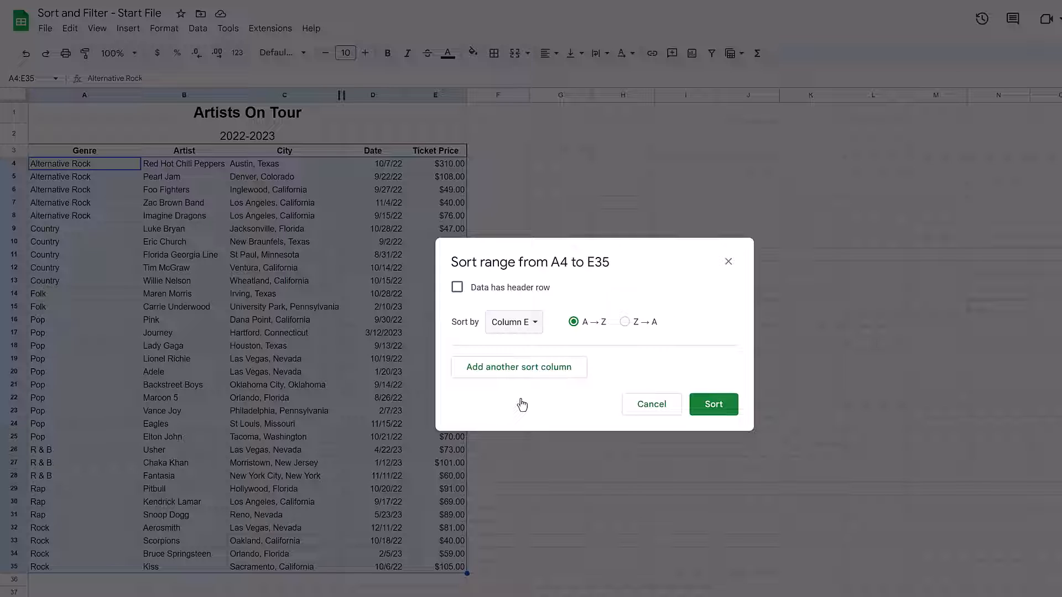
pyautogui.click(727, 403)
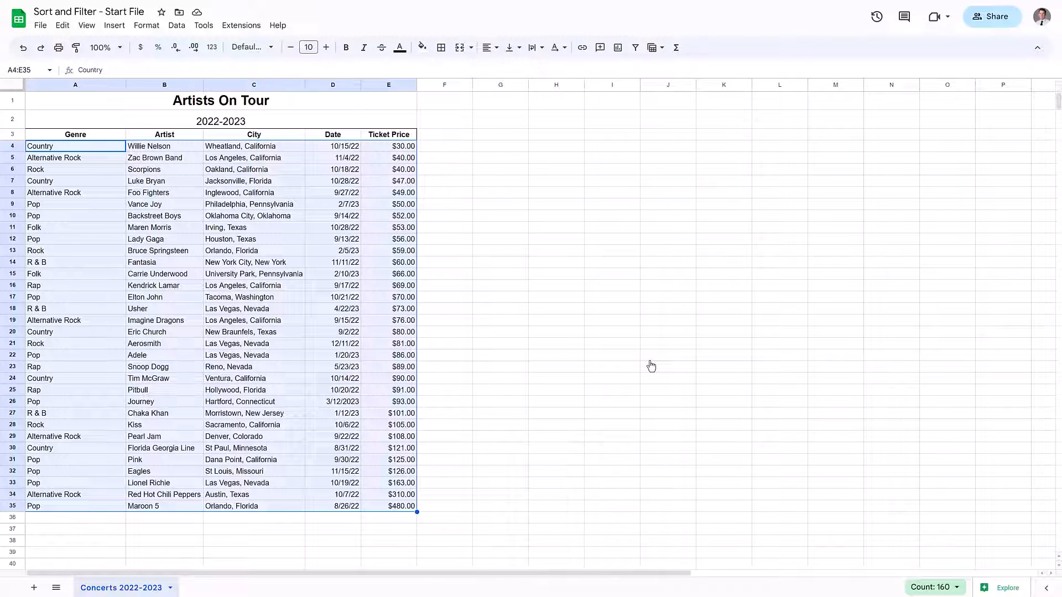
# Sort the range A4:E35 on two levels, by Column A and within that by Column E, both A to Z
pyautogui.click(176, 25)
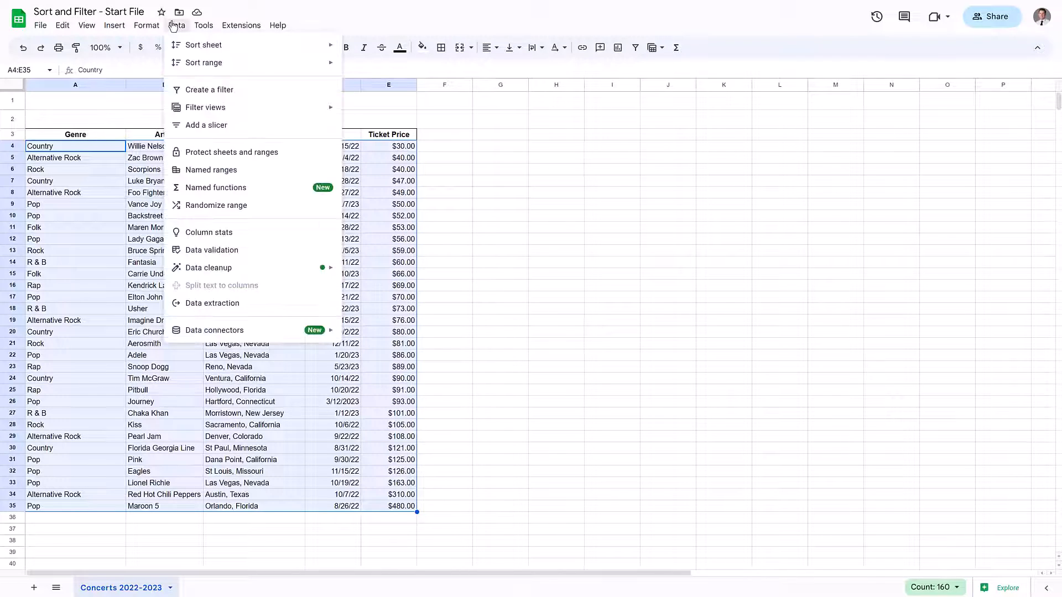
pyautogui.moveTo(191, 66)
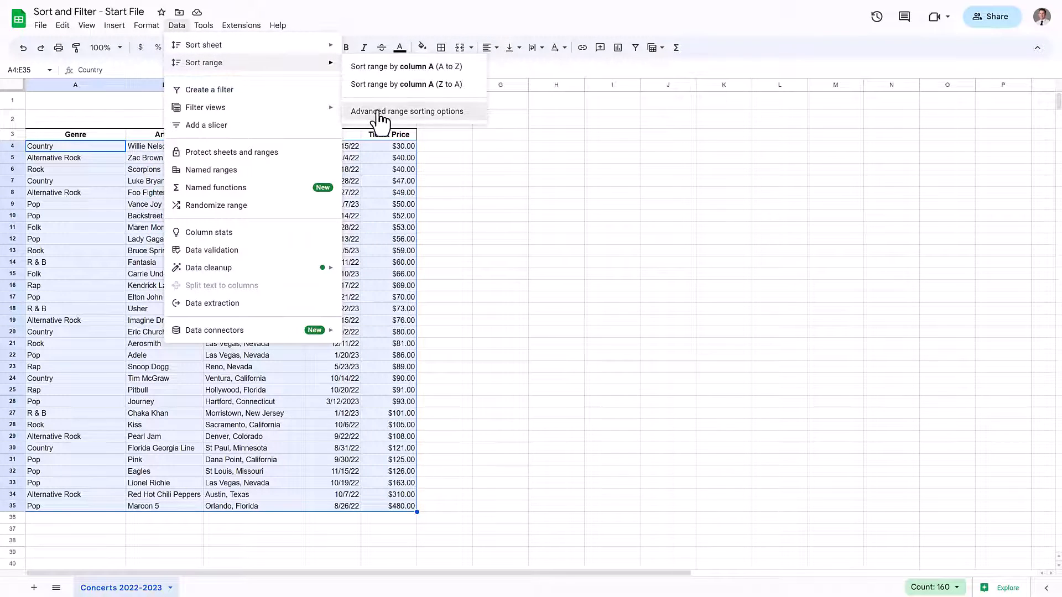
pyautogui.click(379, 112)
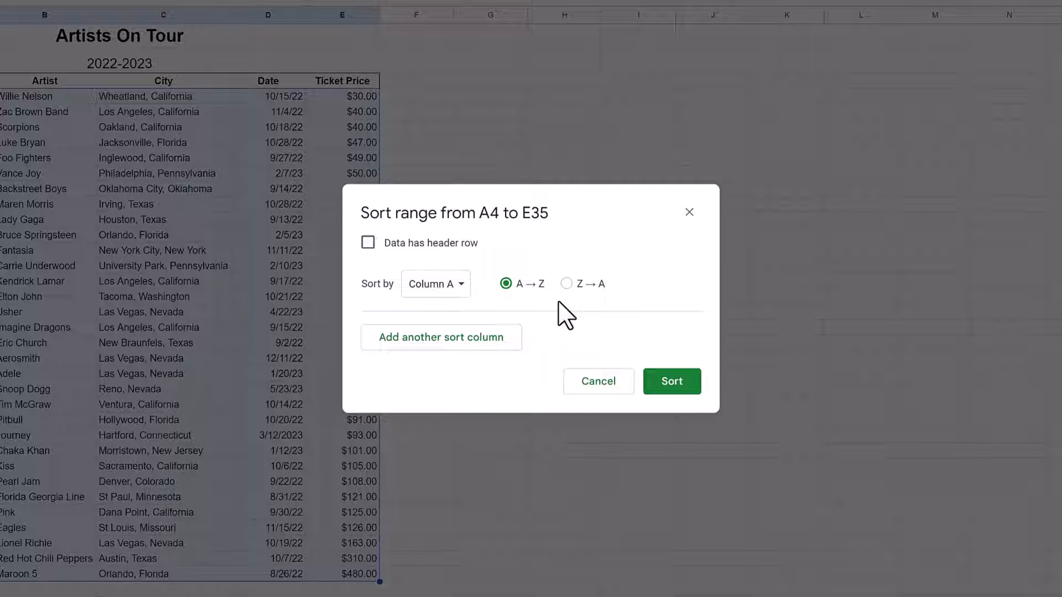
pyautogui.click(488, 338)
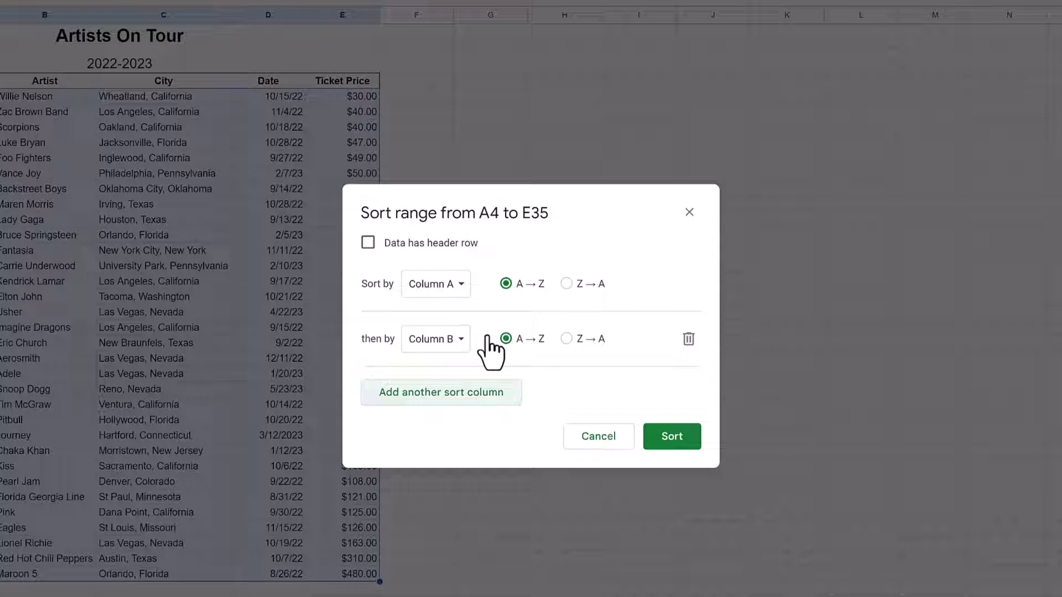
pyautogui.click(455, 340)
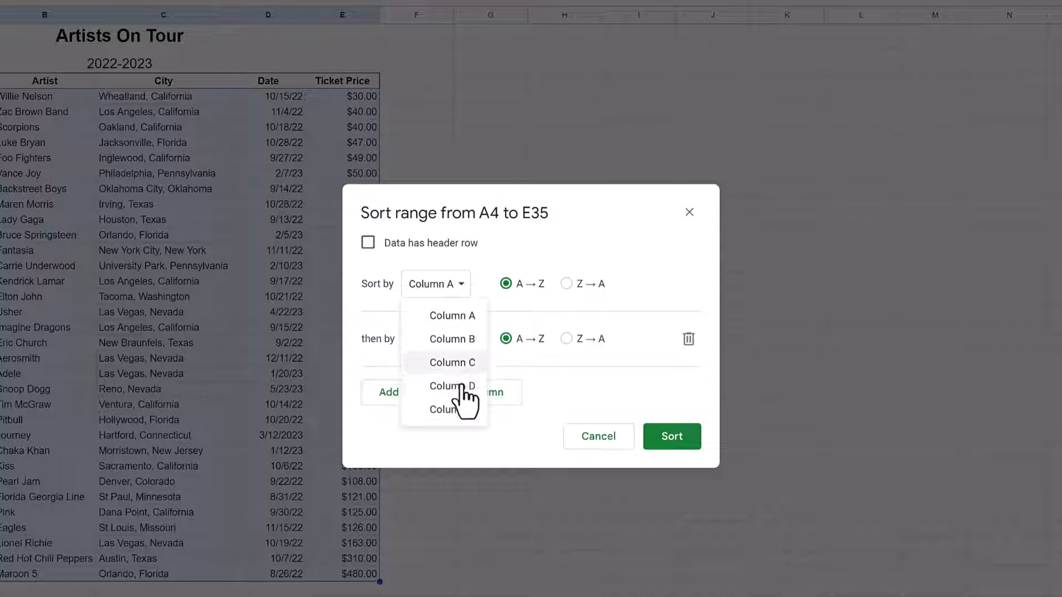
pyautogui.click(464, 411)
pyautogui.click(673, 443)
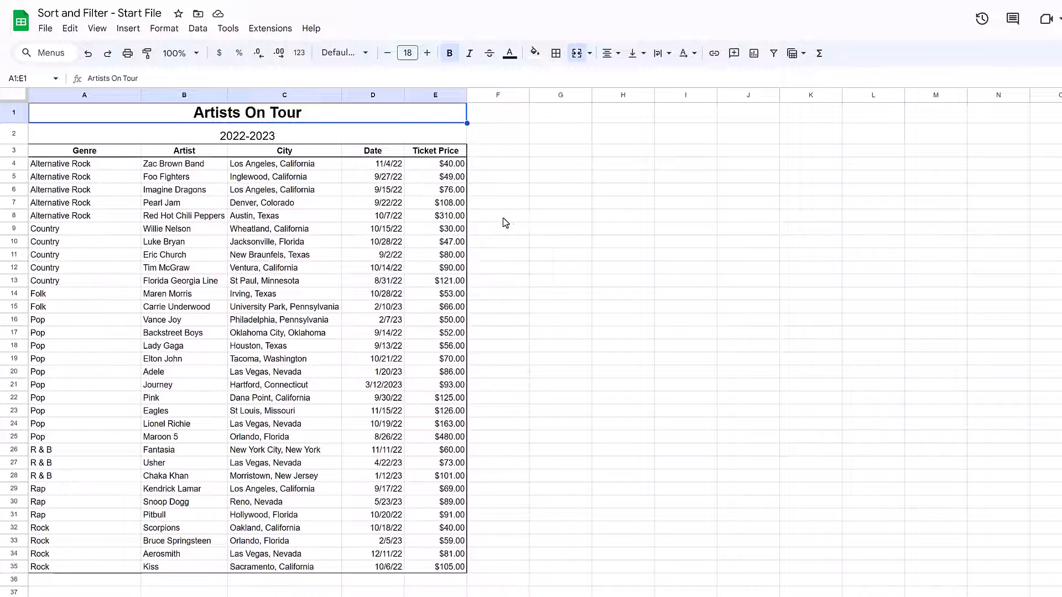
# Create a filter view for the range A3:E35, including the headers, and name it Rock and Pop Concerts
pyautogui.moveTo(99, 153); pyautogui.dragTo(425, 567)
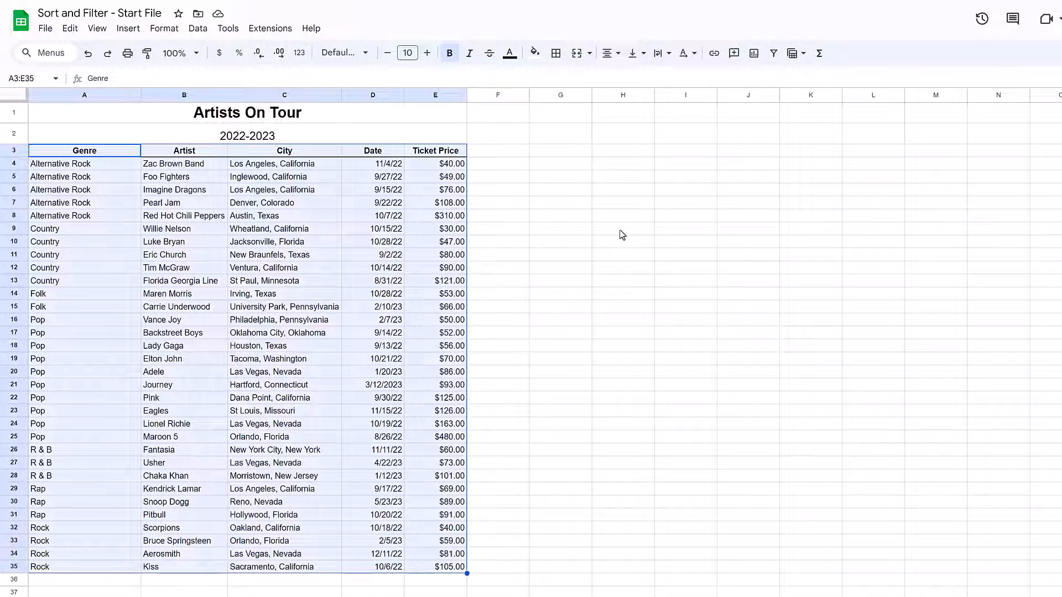
pyautogui.click(803, 54)
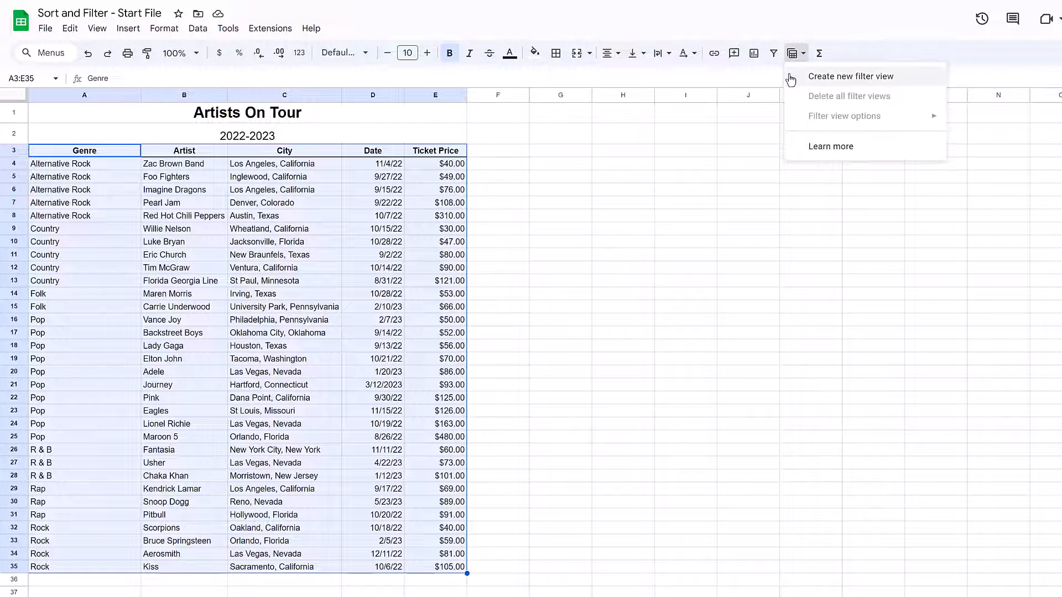
pyautogui.click(790, 80)
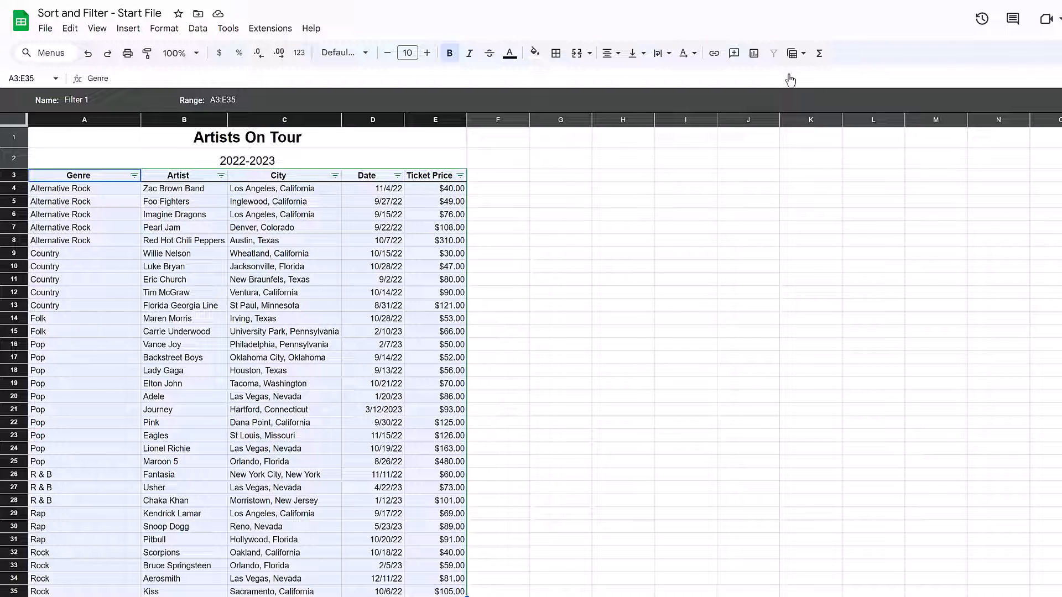
pyautogui.click(121, 100)
pyautogui.write('Rock and Pop Concerts')
pyautogui.press('Down')
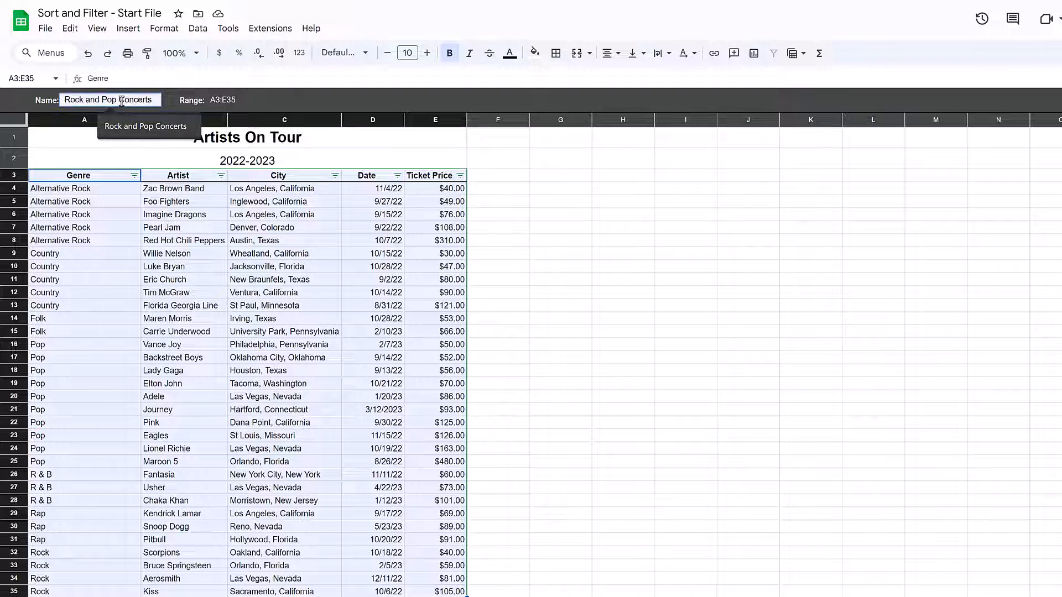
pyautogui.press('Tab')
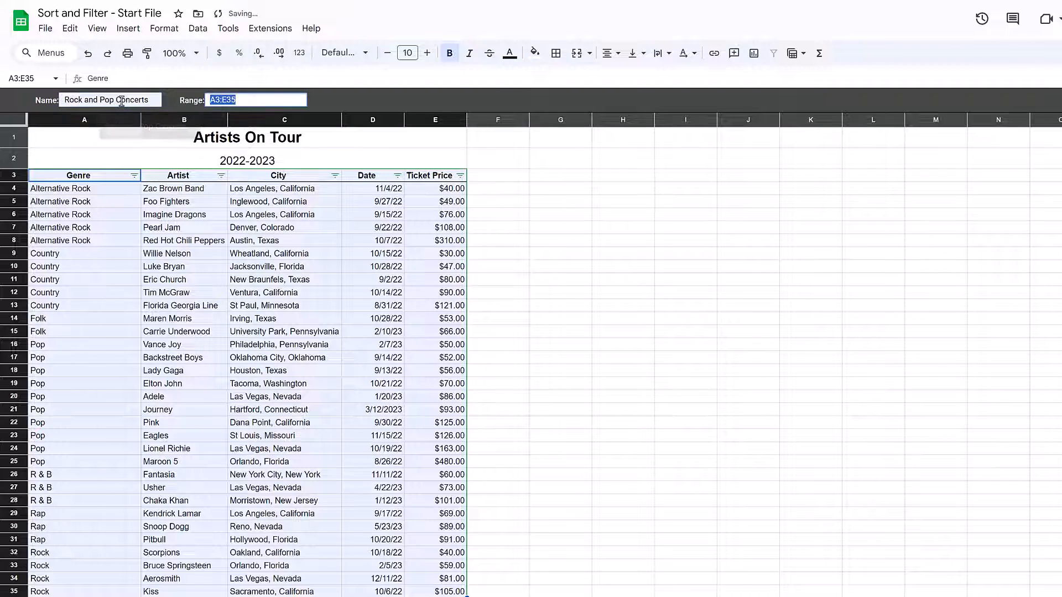
# Filter the Genre column by values to show only Pop and Rock, excluding Alternative Rock, Country, Folk, R & B and Rap
pyautogui.click(135, 176)
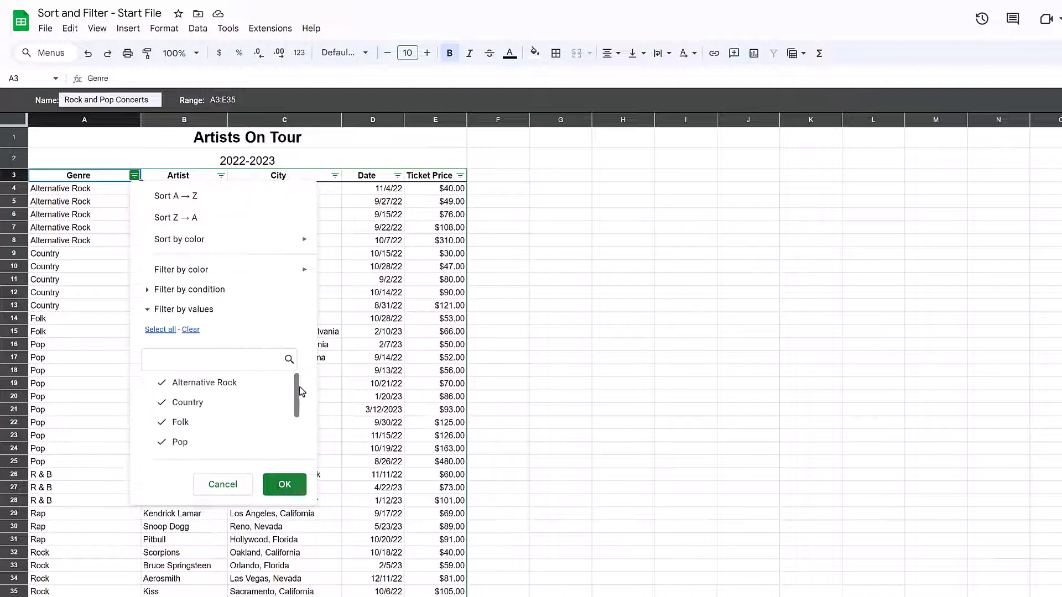
pyautogui.moveTo(299, 392)
pyautogui.mouseDown()
pyautogui.moveTo(297, 426)
pyautogui.moveTo(301, 391)
pyautogui.mouseUp()
pyautogui.click(260, 383)
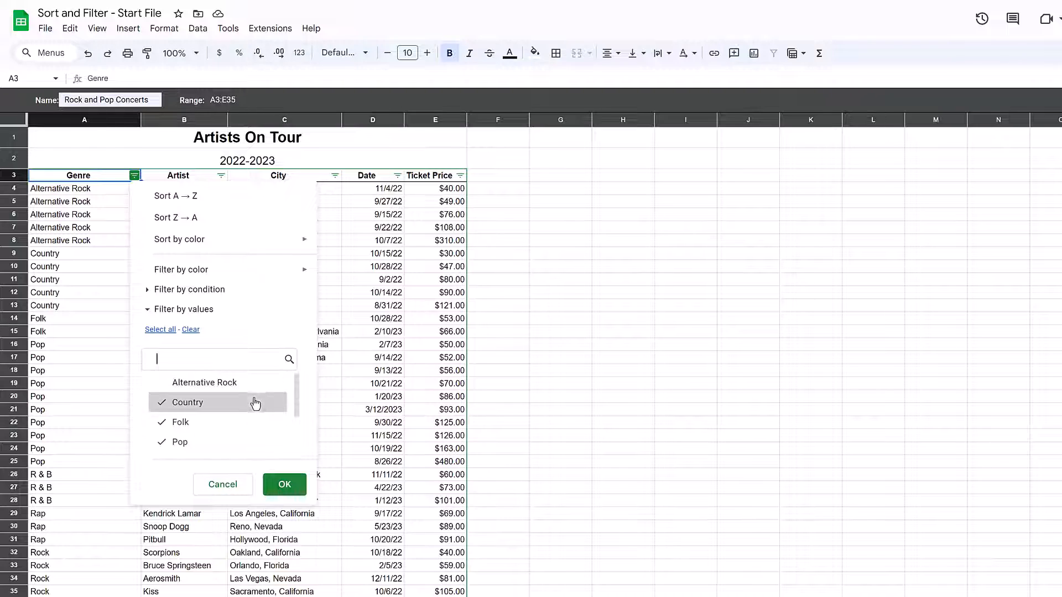
pyautogui.click(255, 402)
pyautogui.scroll(-3, 238, 398)
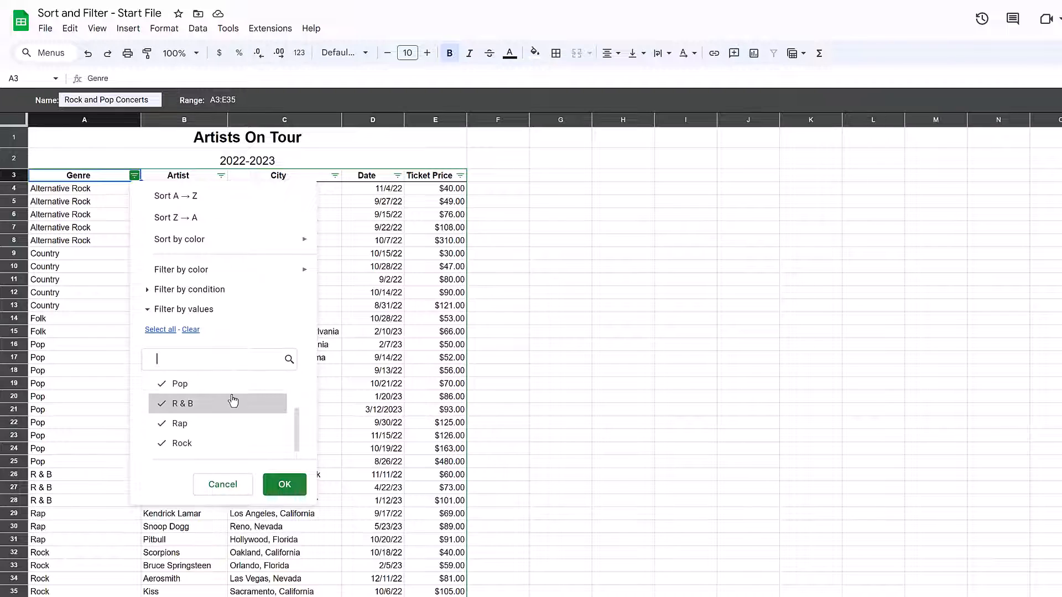
pyautogui.click(232, 408)
pyautogui.click(231, 423)
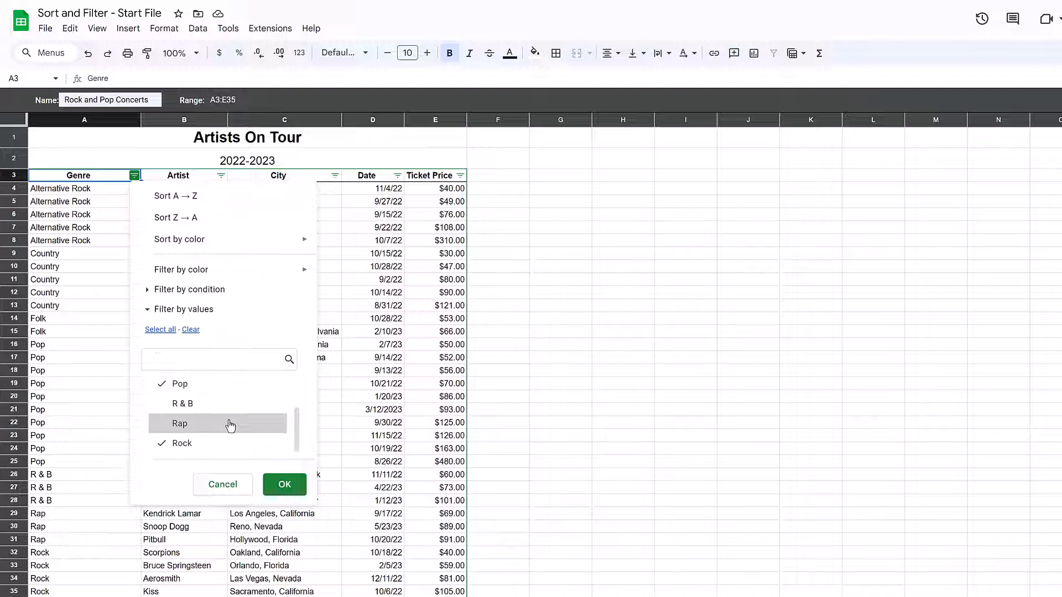
pyautogui.click(279, 485)
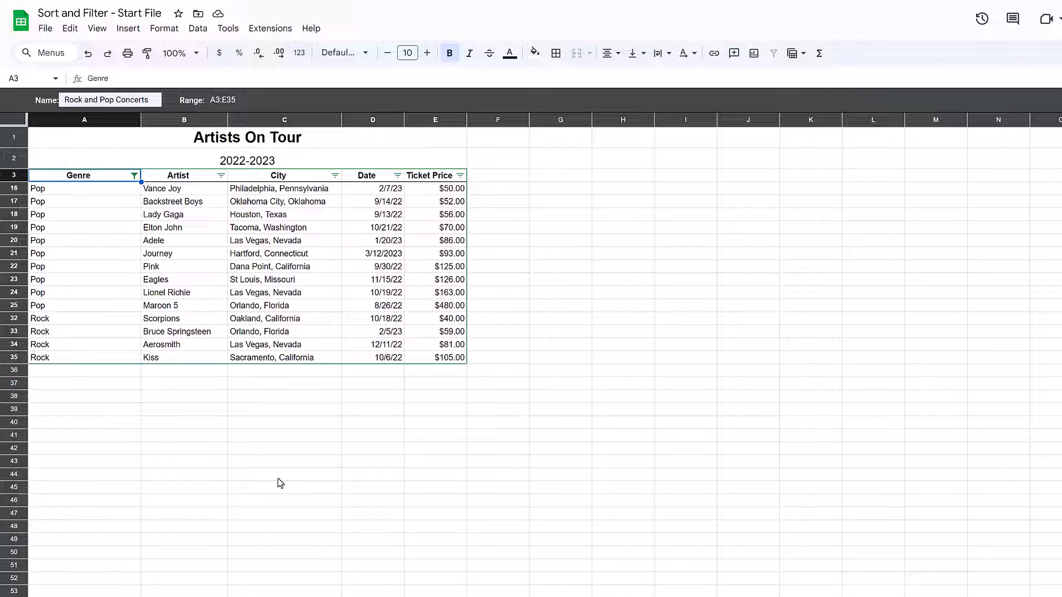
# Turn off the active filter view to show the full table, and reapply the saved Rock and Pop Concerts view
pyautogui.click(794, 53)
pyautogui.click(796, 146)
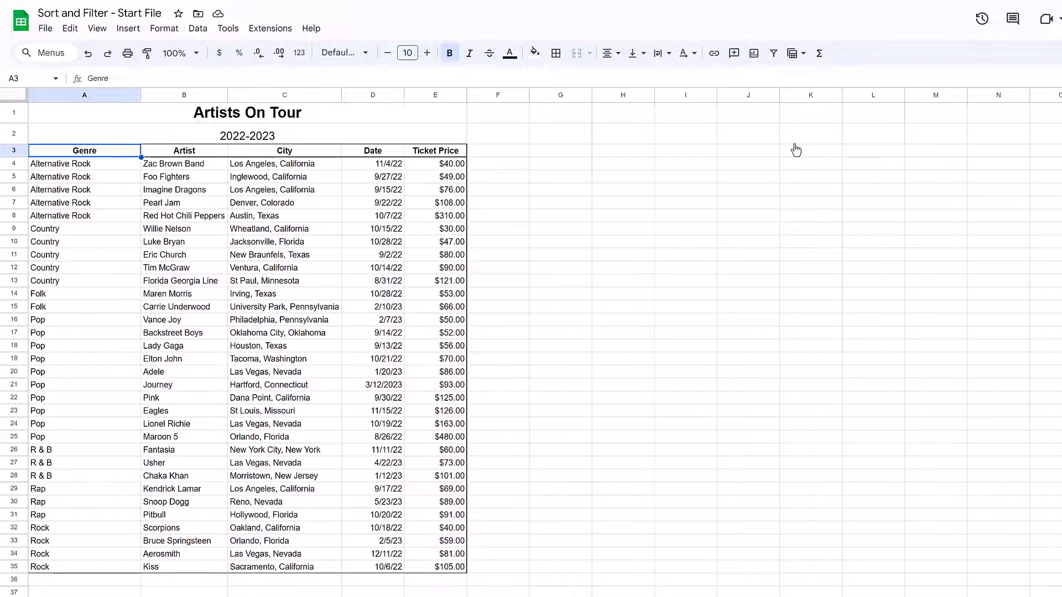
pyautogui.click(797, 53)
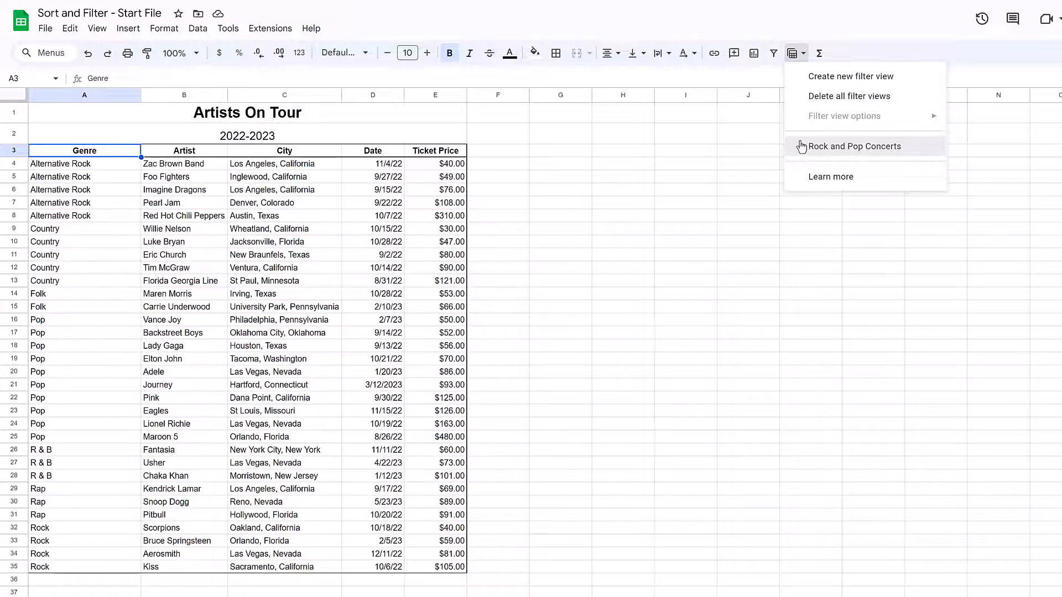
pyautogui.click(801, 146)
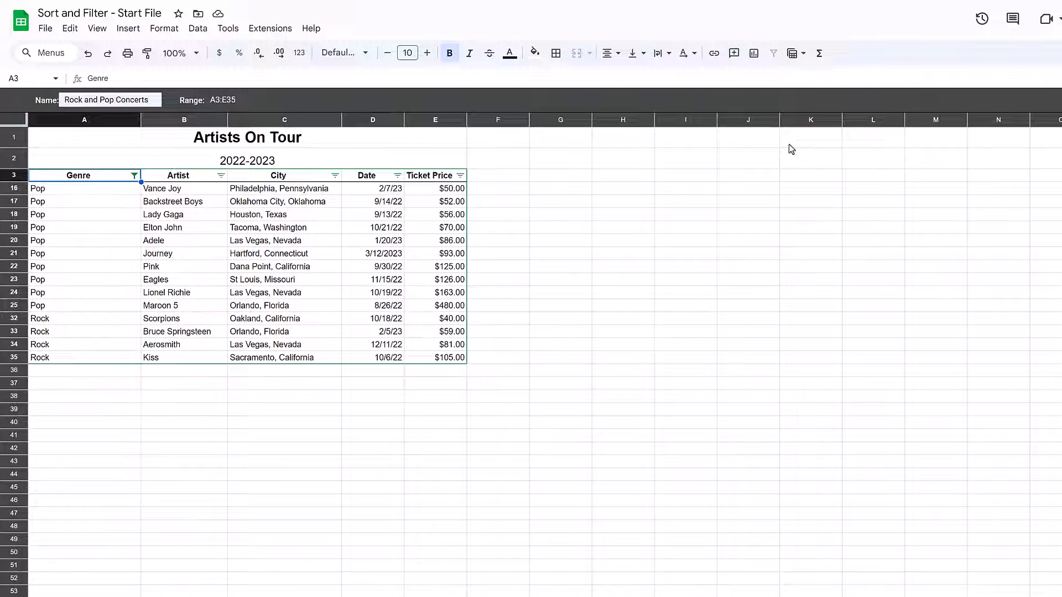
# Filter the Ticket Price column by condition to show only prices less than or equal to 90
pyautogui.click(460, 176)
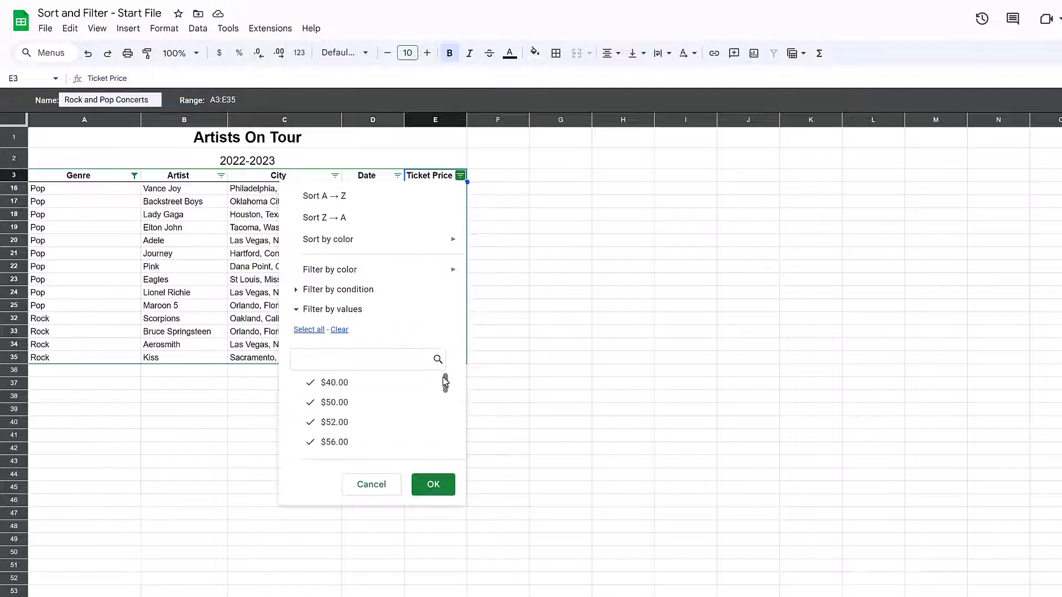
pyautogui.moveTo(444, 379)
pyautogui.mouseDown()
pyautogui.moveTo(444, 440)
pyautogui.moveTo(445, 381)
pyautogui.mouseUp()
pyautogui.click(297, 289)
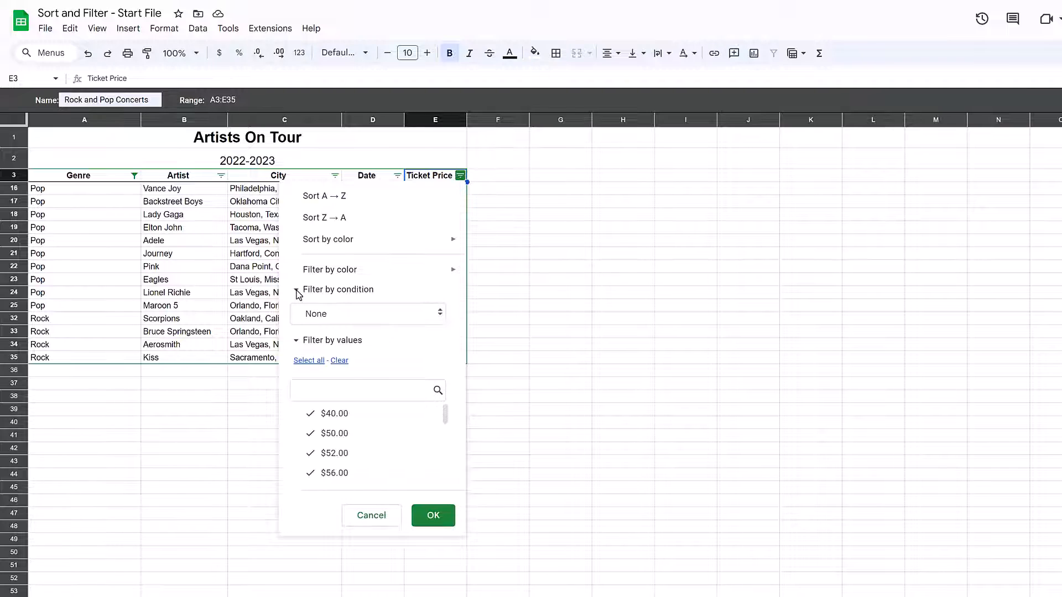
pyautogui.click(336, 325)
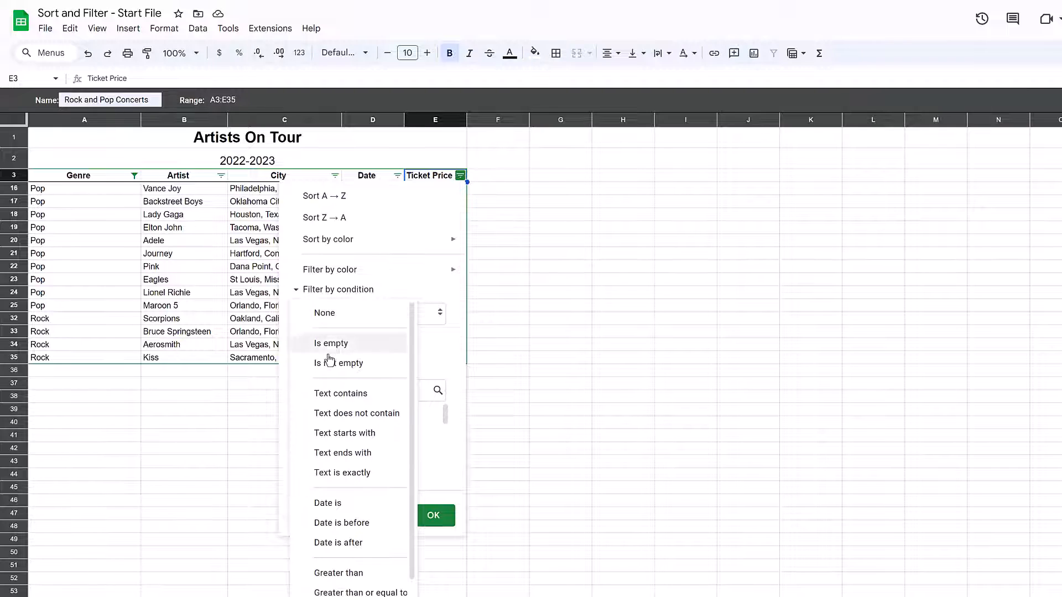
pyautogui.scroll(-2, 348, 442)
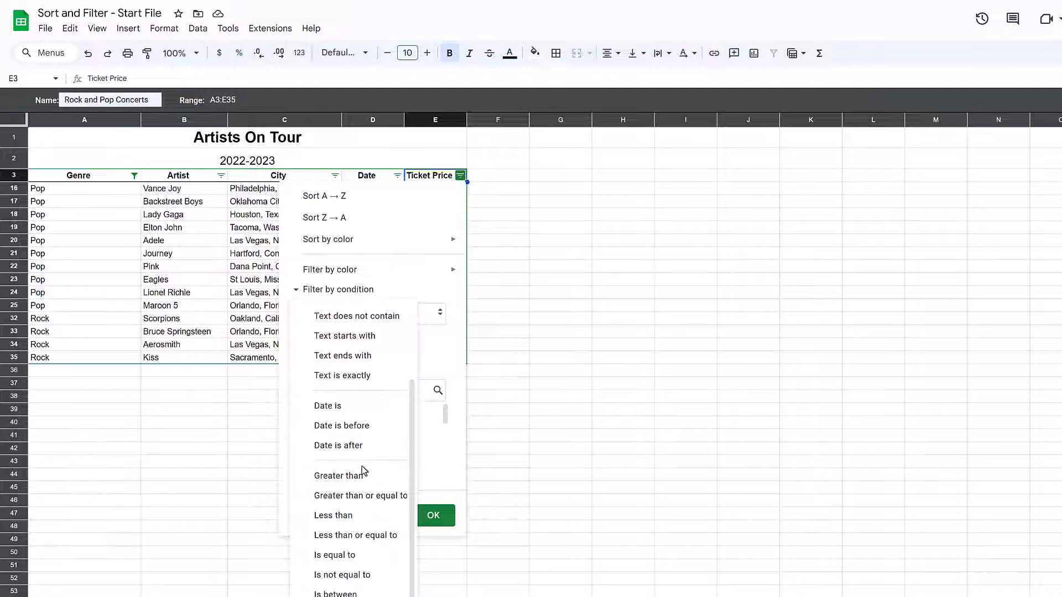
pyautogui.click(392, 535)
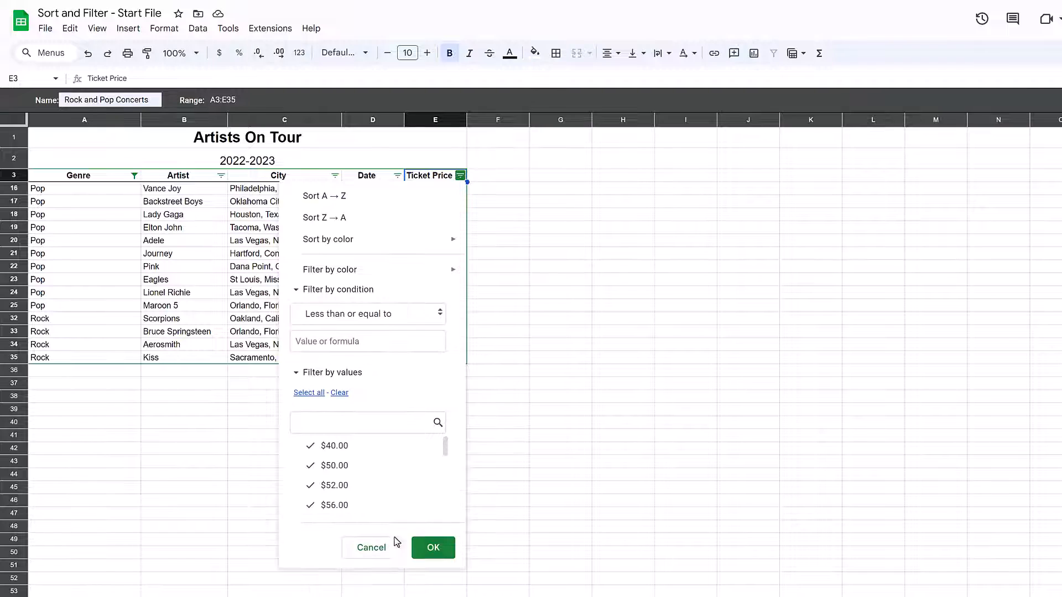
pyautogui.click(390, 346)
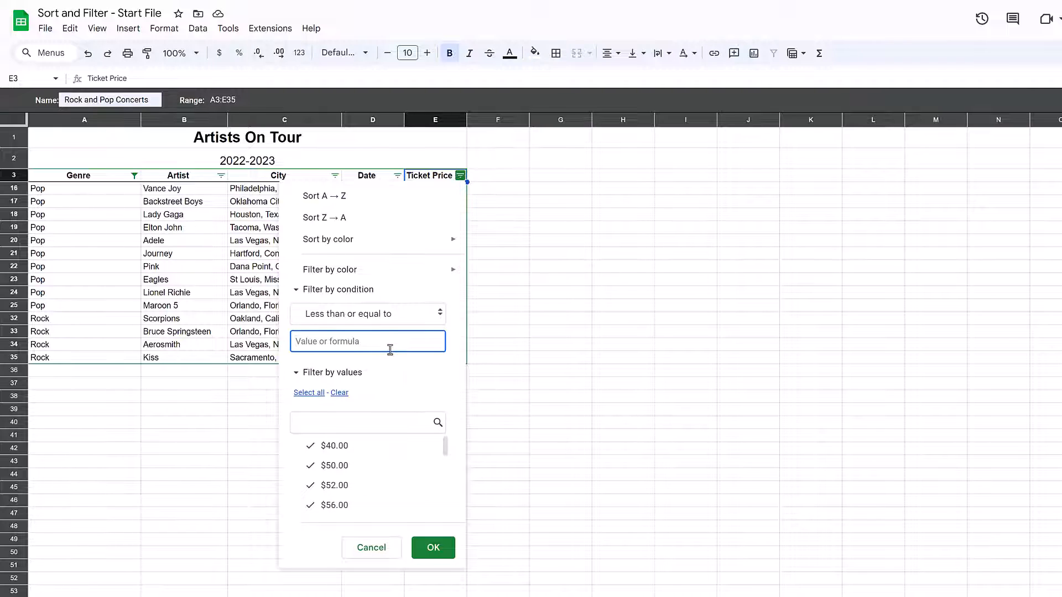
pyautogui.write('90')
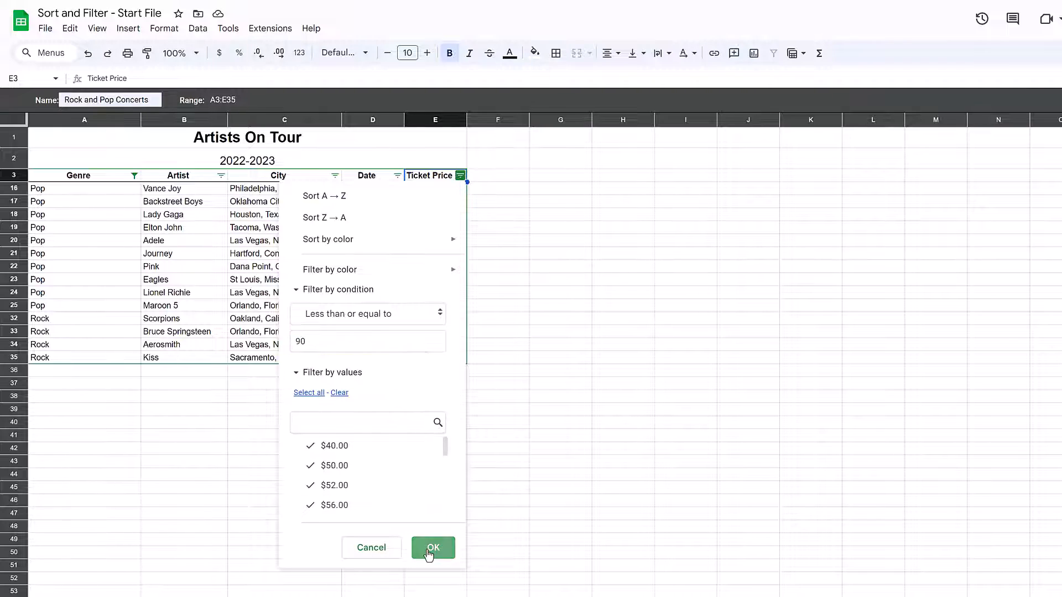
pyautogui.click(430, 547)
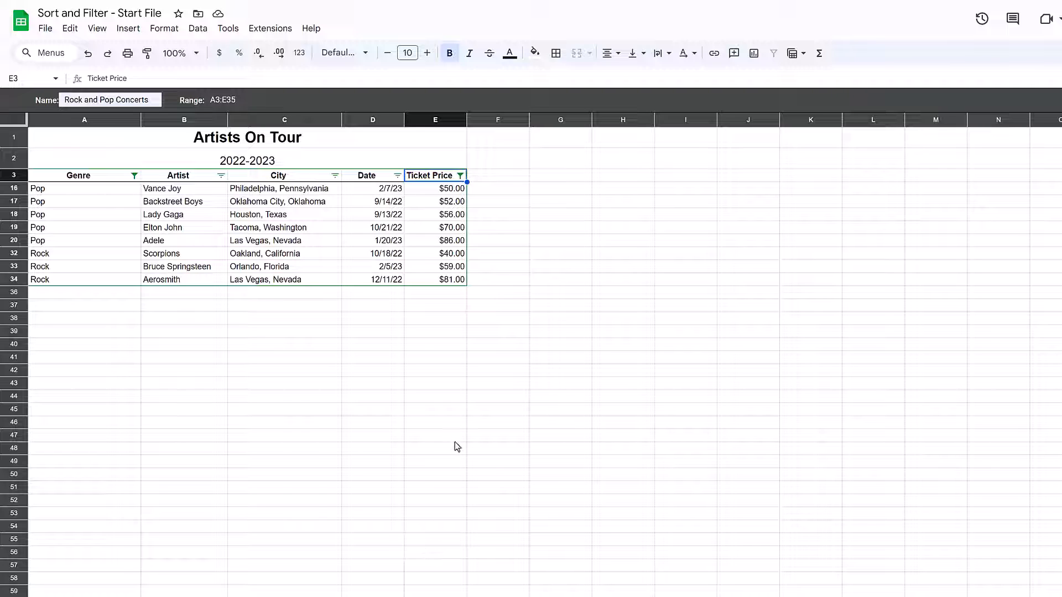
# Set Adele's ticket price to 100 and reapply the existing Ticket Price filter condition to refresh the view
pyautogui.doubleClick(453, 242)
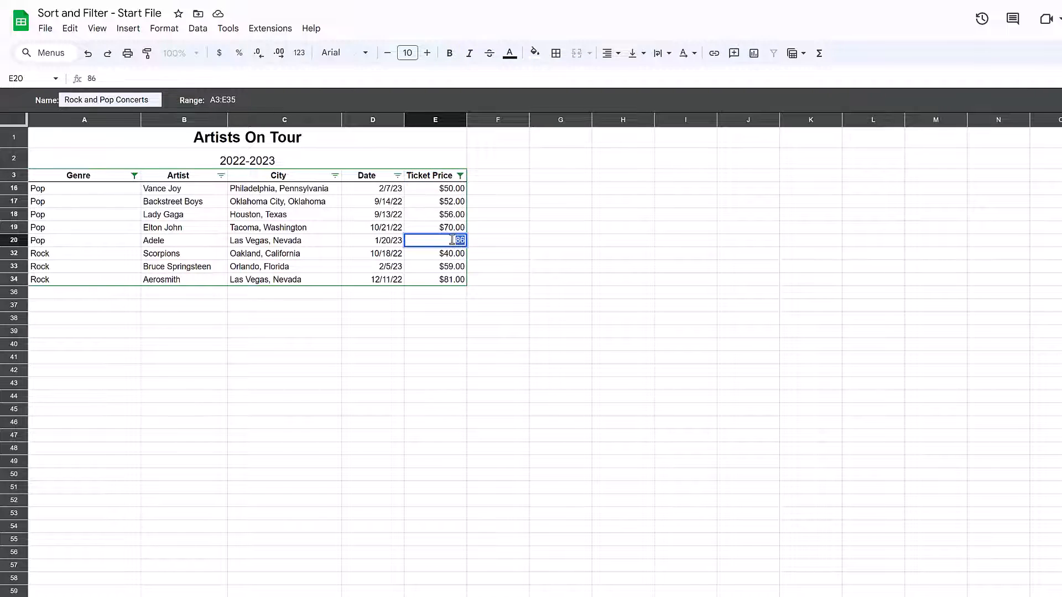
pyautogui.write('100')
pyautogui.press('Return')
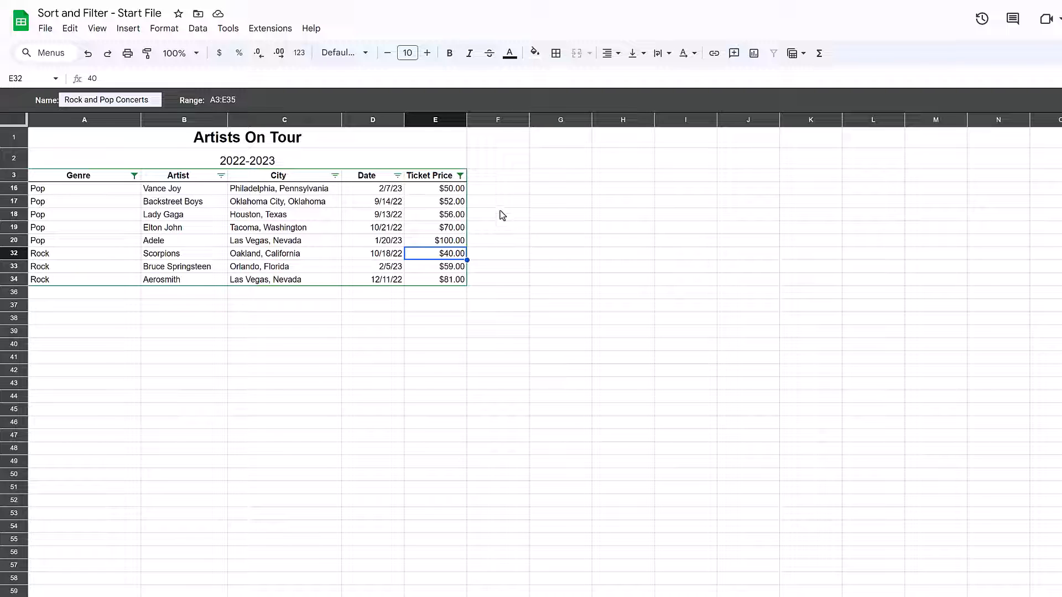
pyautogui.click(460, 175)
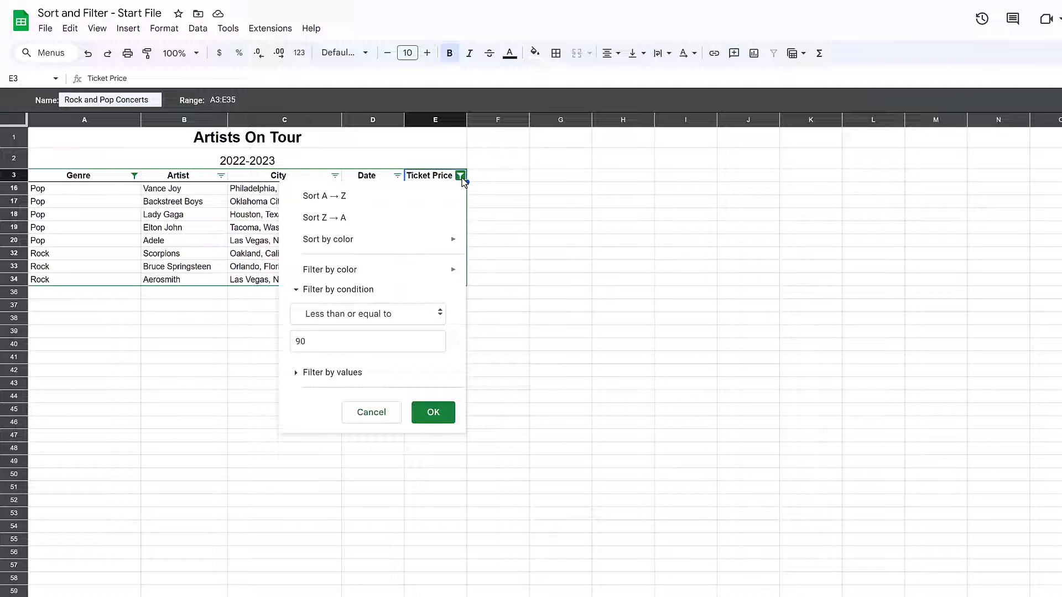
pyautogui.click(432, 413)
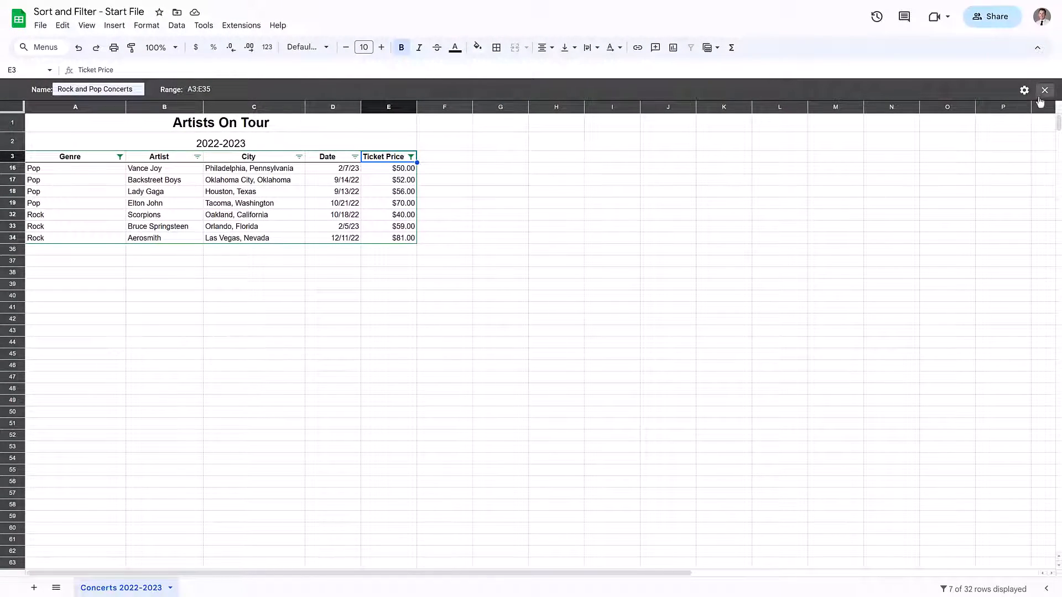
# Turn off the Rock and Pop Concerts filter view to show the full table, and open the list of saved filter views
pyautogui.click(712, 50)
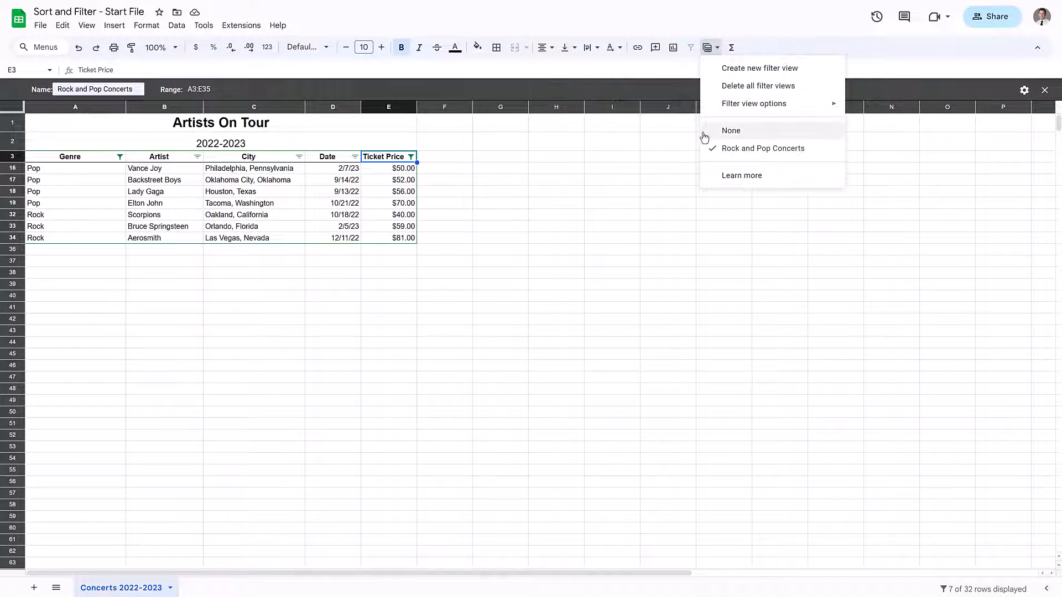
pyautogui.click(731, 131)
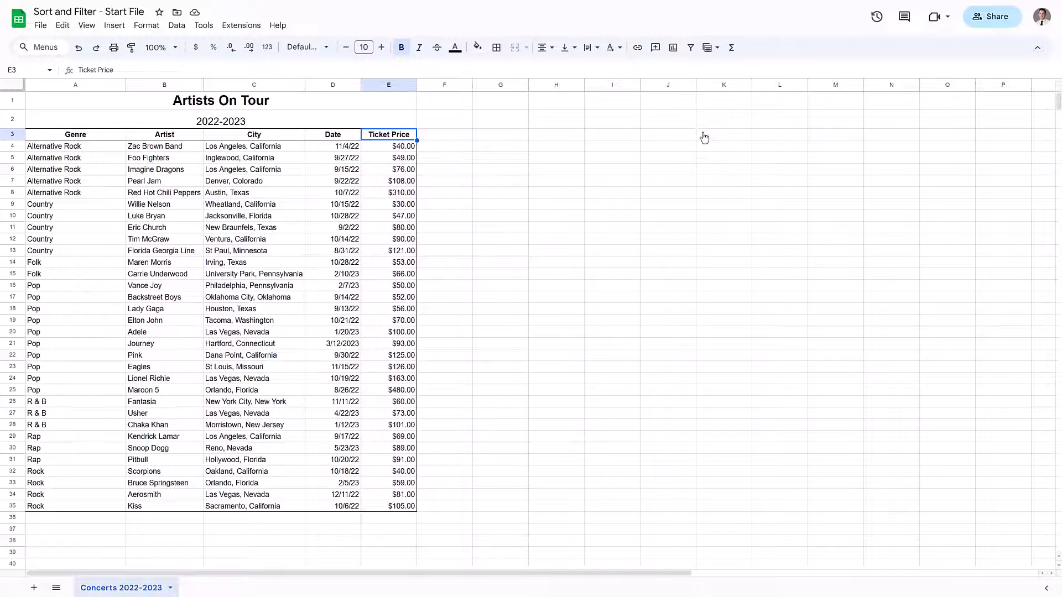
pyautogui.click(716, 50)
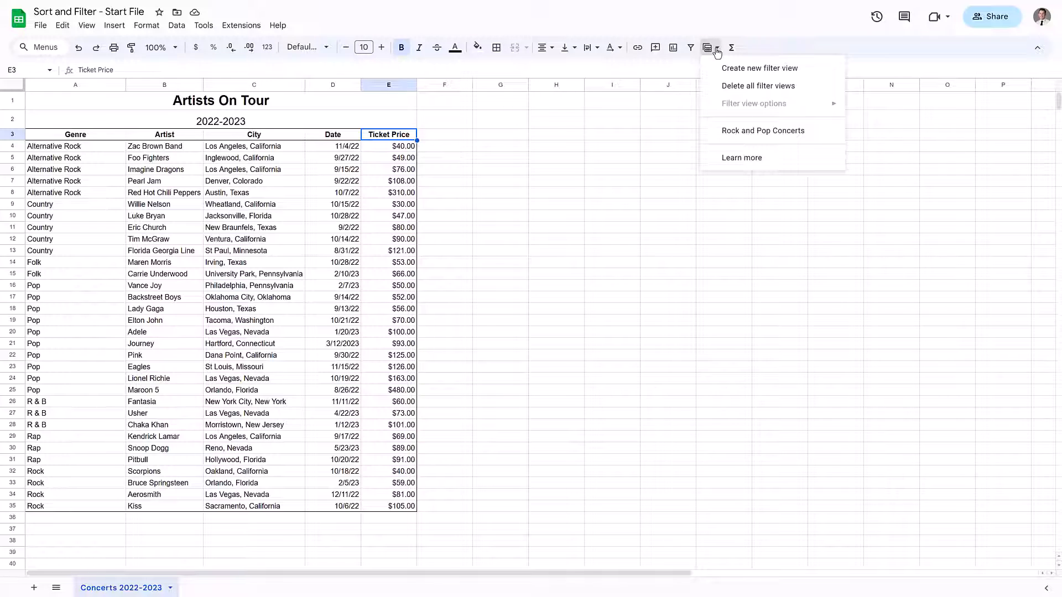
pyautogui.click(714, 86)
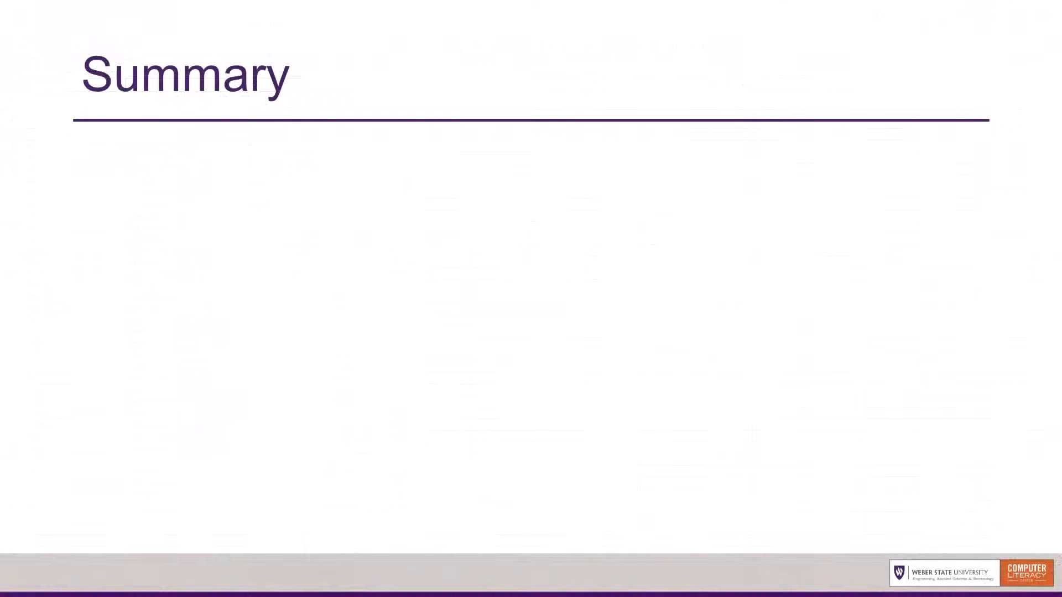